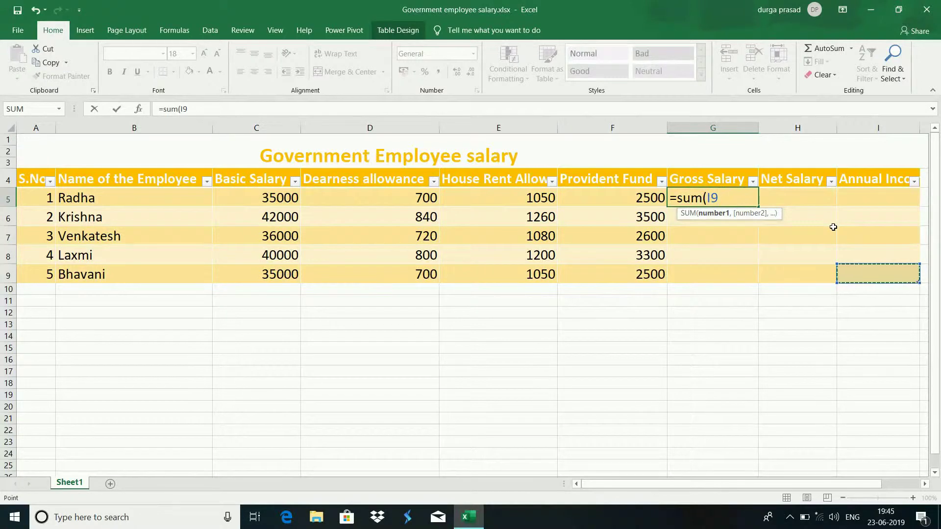
- Remove the unfinished SUM formula from G5 and clear the Dearness allowance and House Rent Allowance values in D5:E9
key(BackSpace)
key(BackSpace)
key(BackSpace)
key(BackSpace)
key(BackSpace)
key(BackSpace)
key(BackSpace)
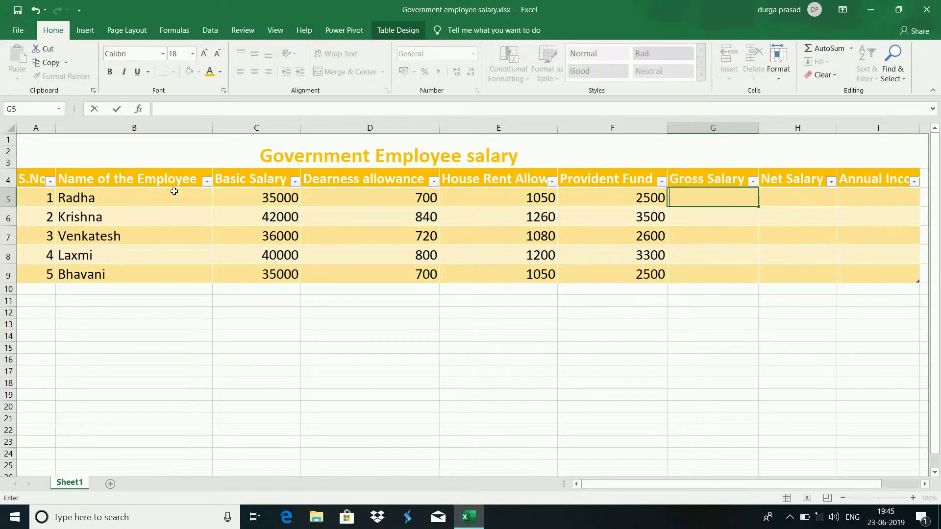
click(229, 291)
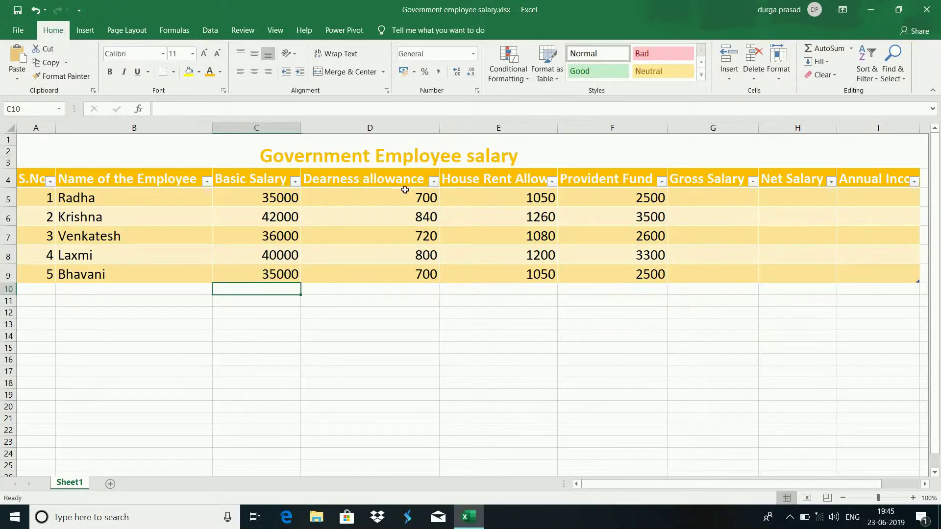
drag(405, 190, 528, 278)
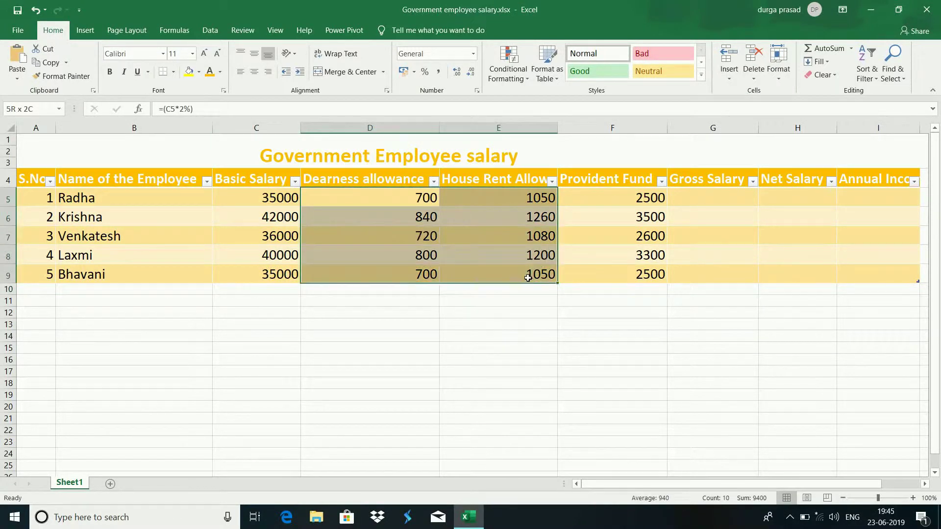
key(Delete)
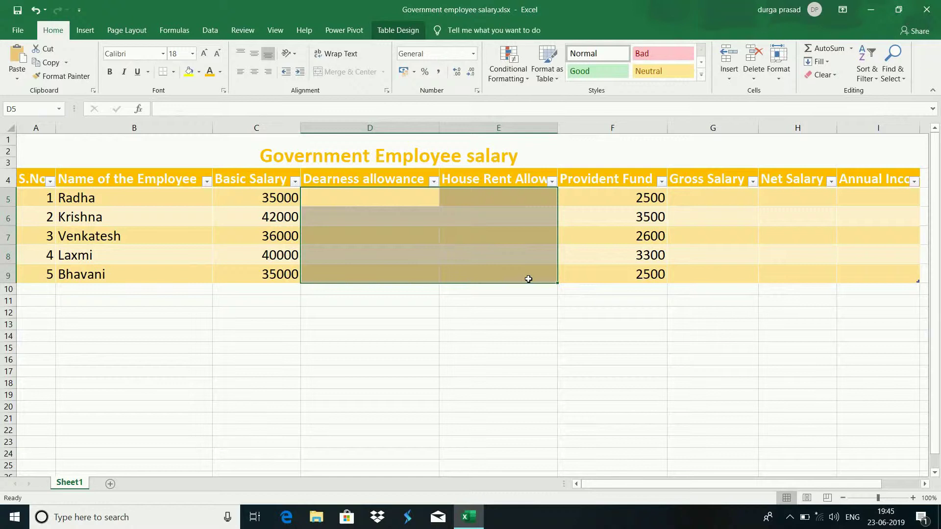
- Calculate the Dearness allowance as 3% of Basic Salary by entering =(c5*3%) in D5
click(379, 200)
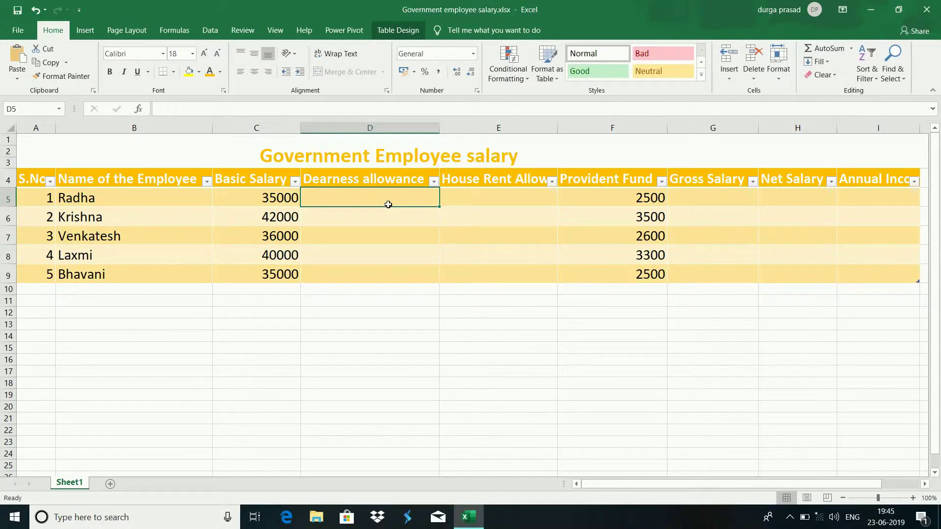
text(=)
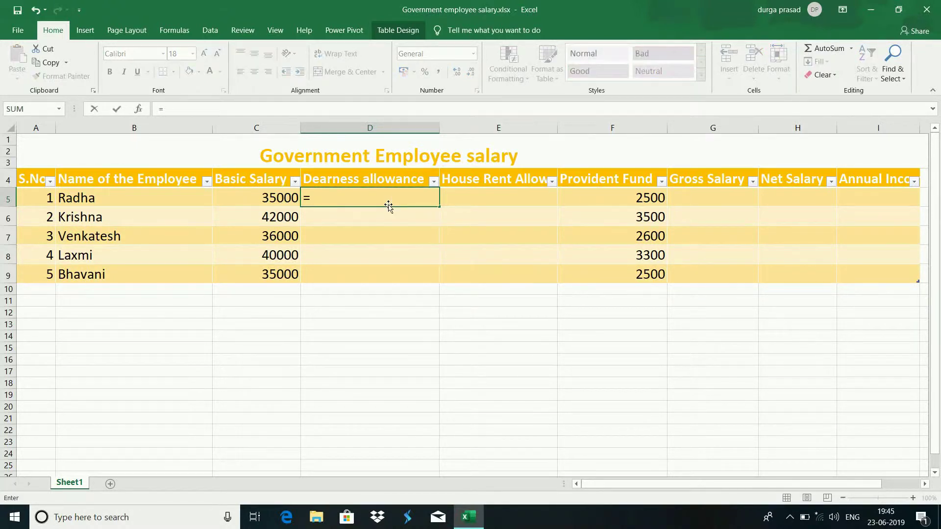
text(()
text(c)
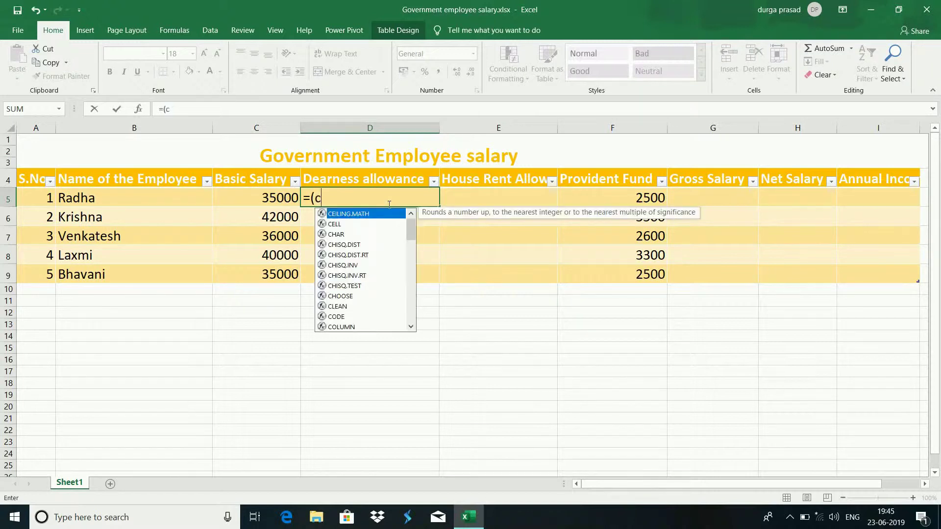
text(5)
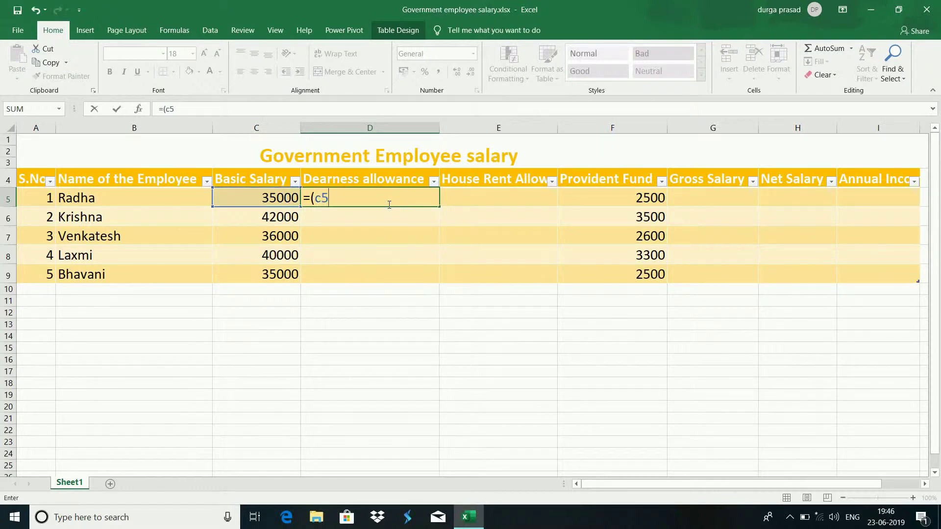
text(*3%))
key(Return)
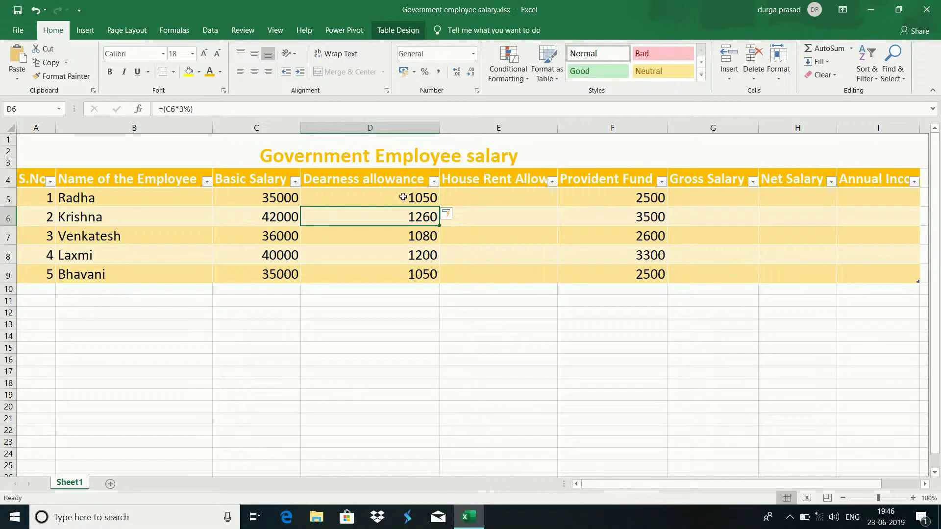
- Calculate the House Rent Allowance as 1% of Basic Salary by entering =(c5*1%) in E5
click(507, 196)
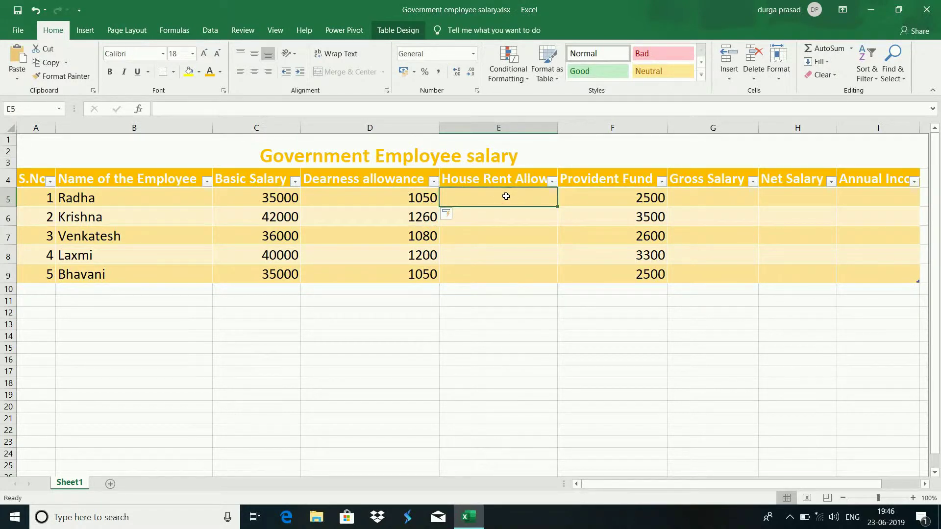
text(=)
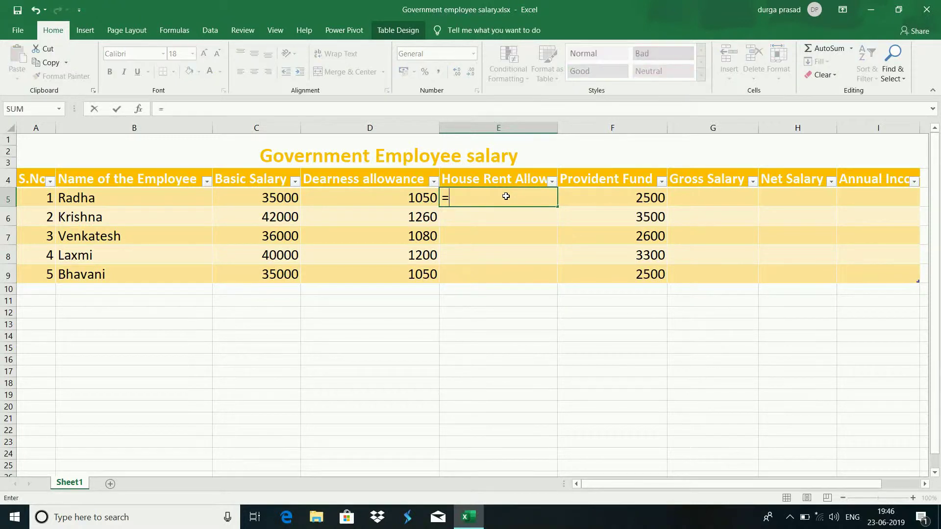
text((c5)
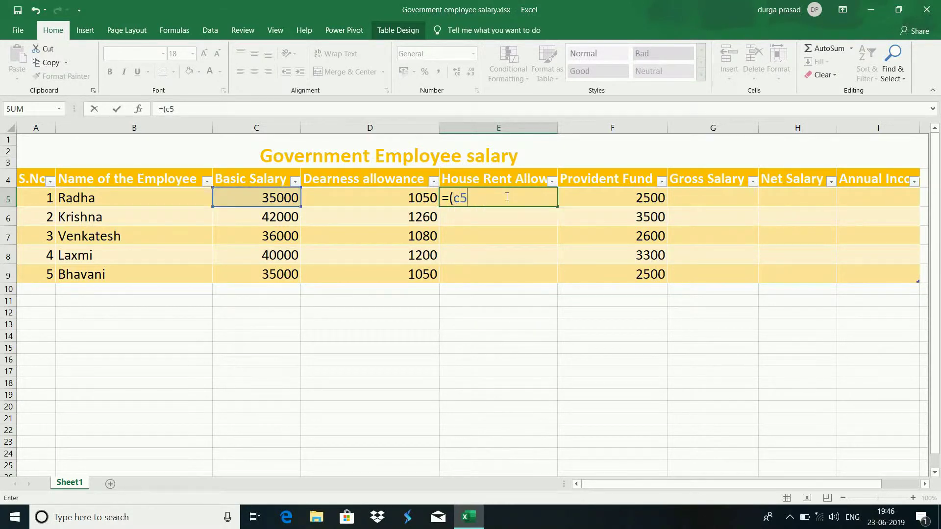
text(*1%))
key(Return)
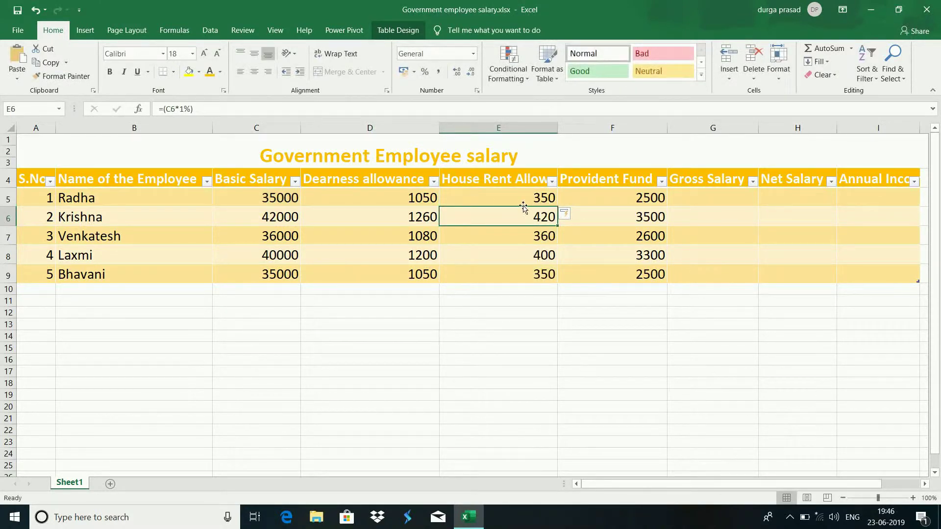
- Calculate the Gross Salary from basic salary and both allowances by entering =sum(c5:e5) in G5
click(627, 194)
drag(627, 195, 637, 274)
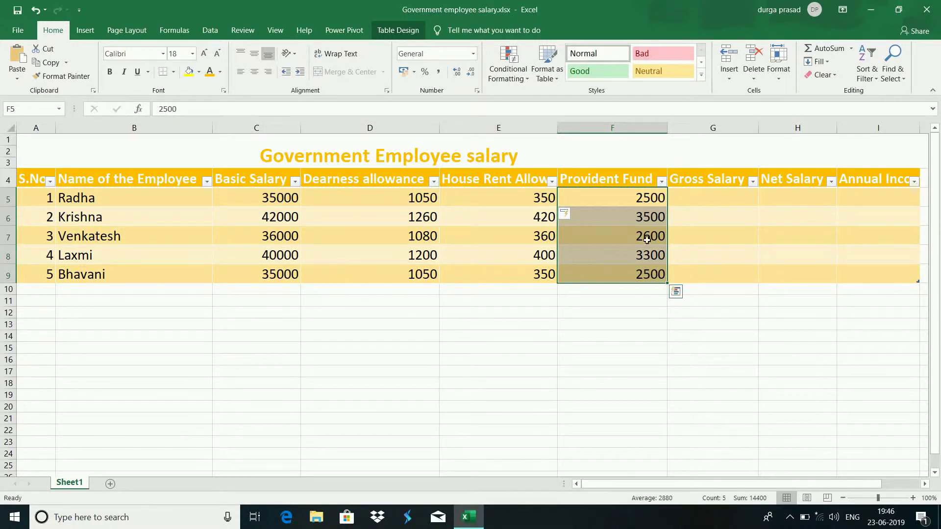
click(700, 195)
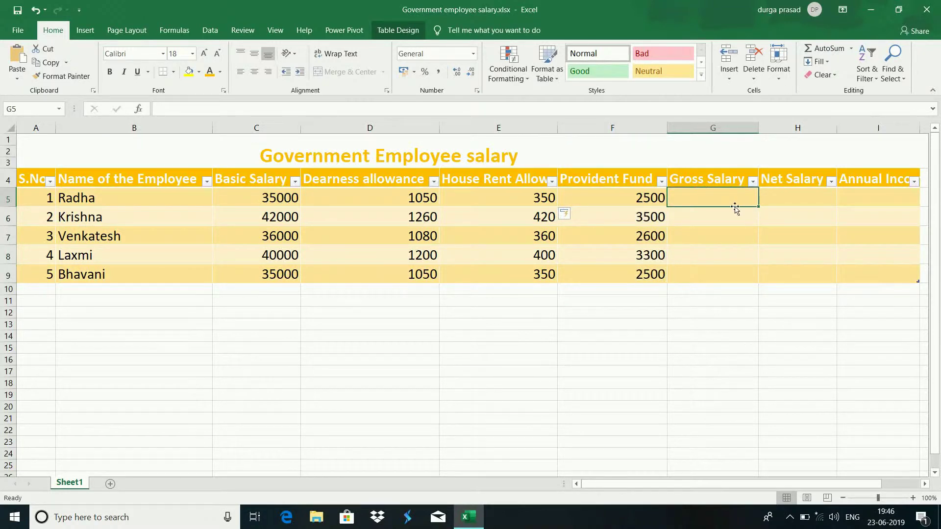
text(=)
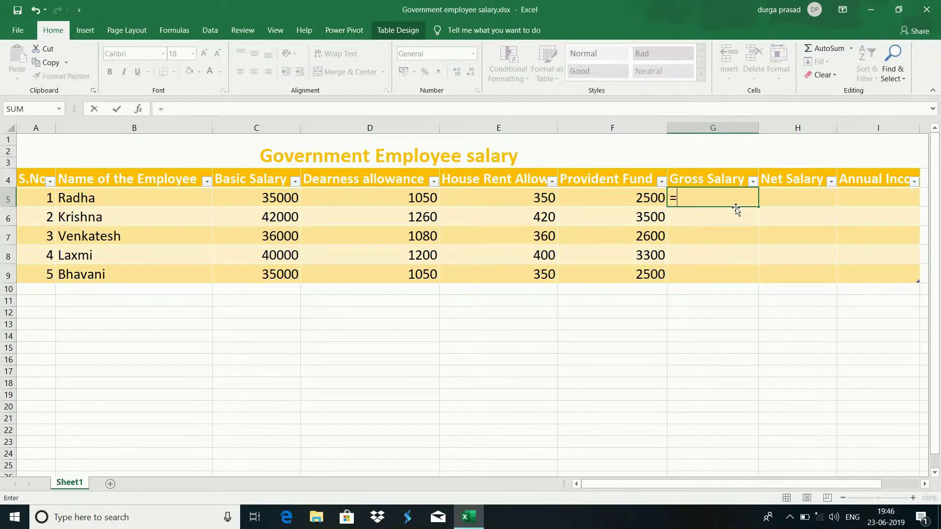
text(sum)
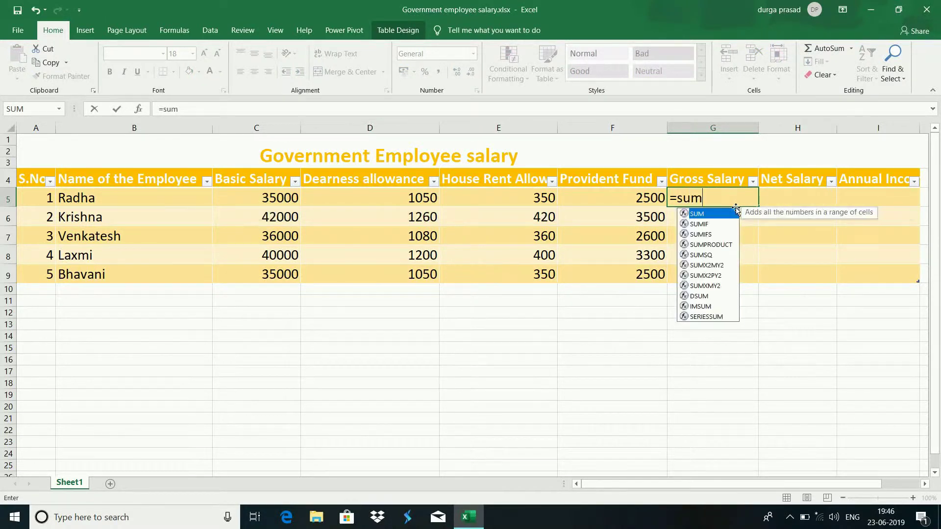
text(()
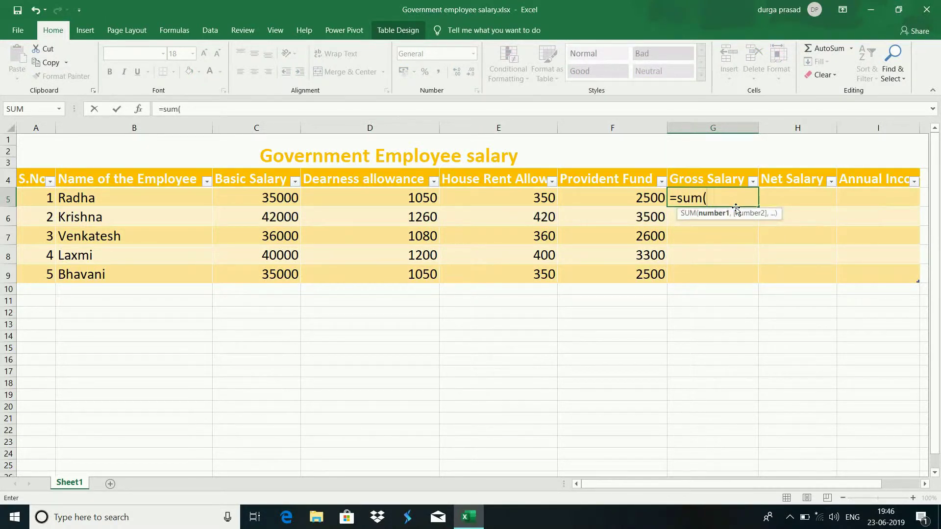
text(c)
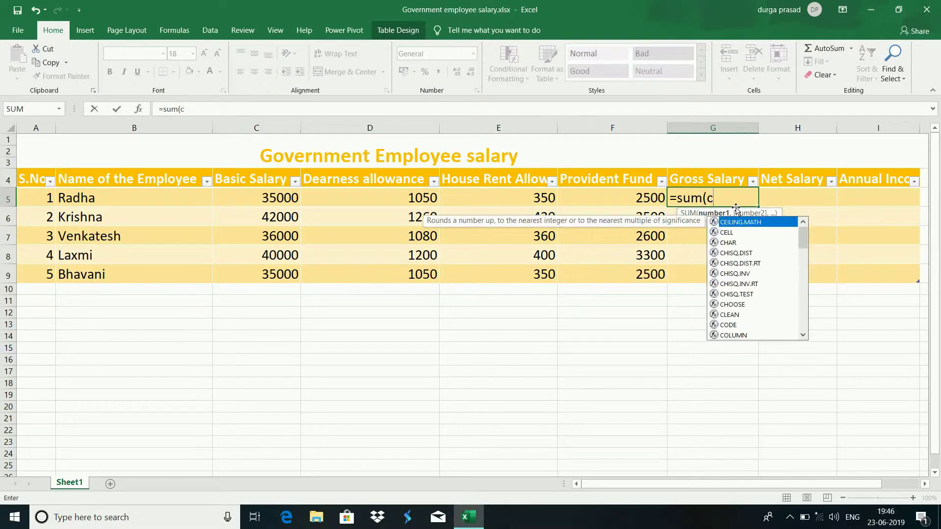
text(5:)
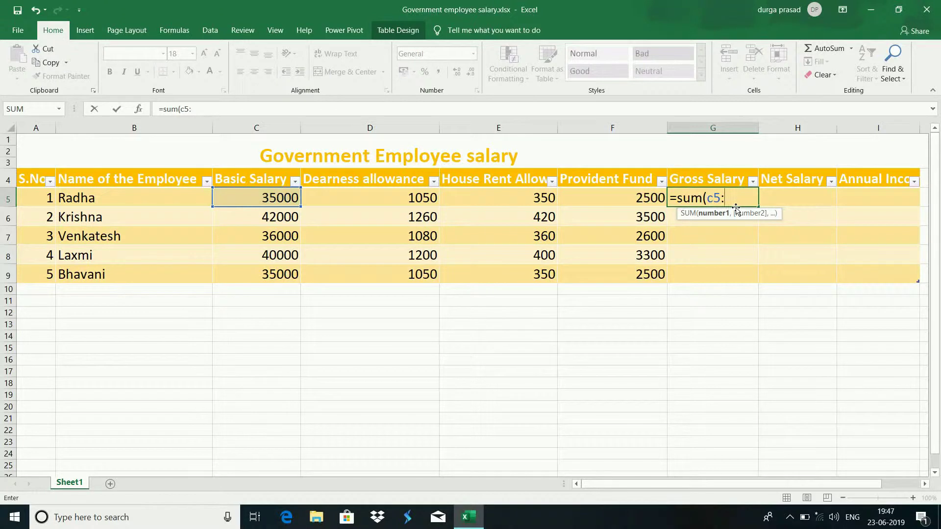
text(e)
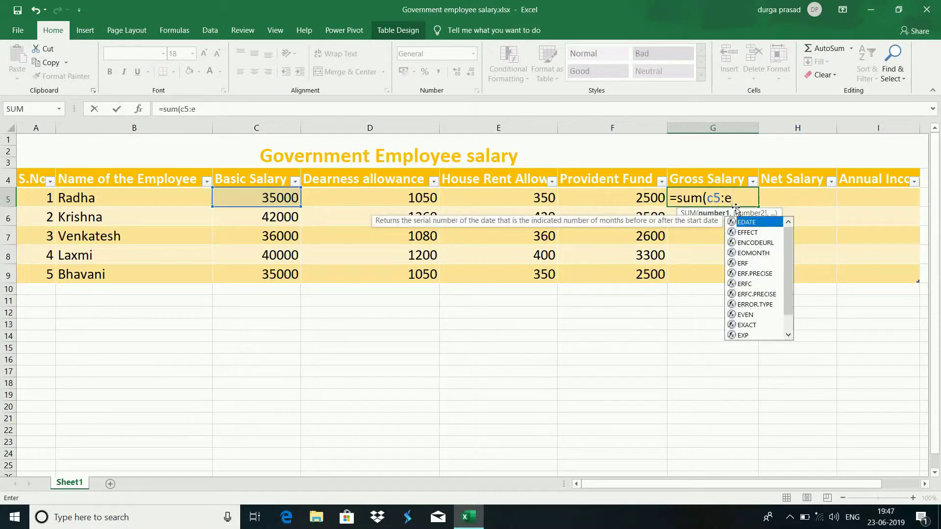
text(5)
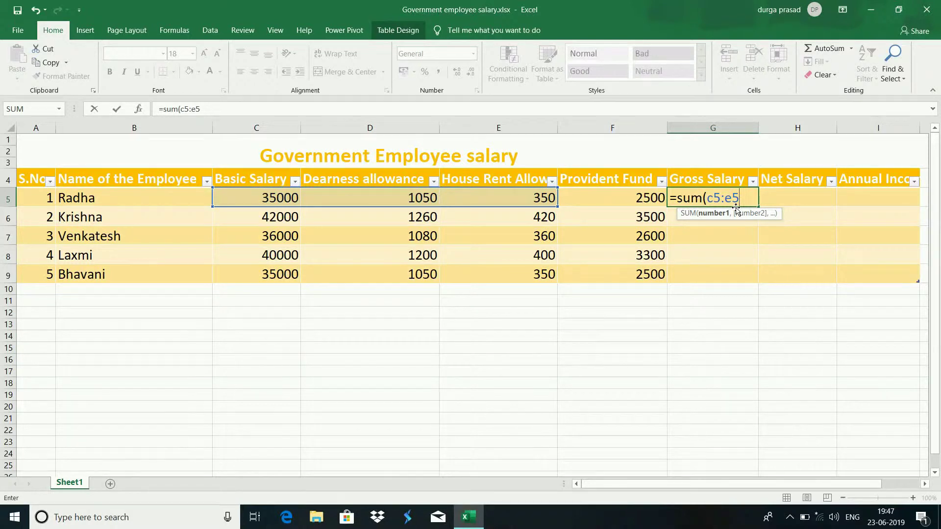
text())
key(Return)
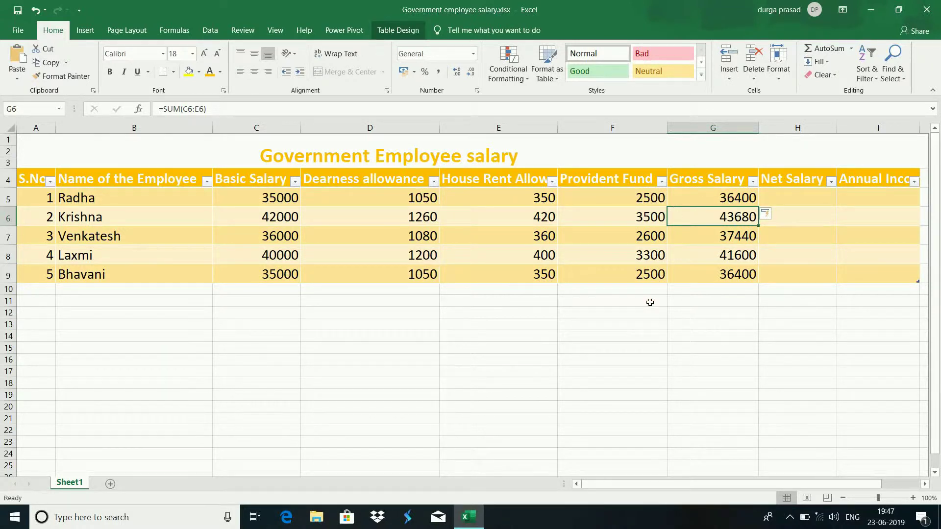
- Calculate the Net Salary as gross salary minus provident fund by entering =(g5-f5) in H5
click(799, 199)
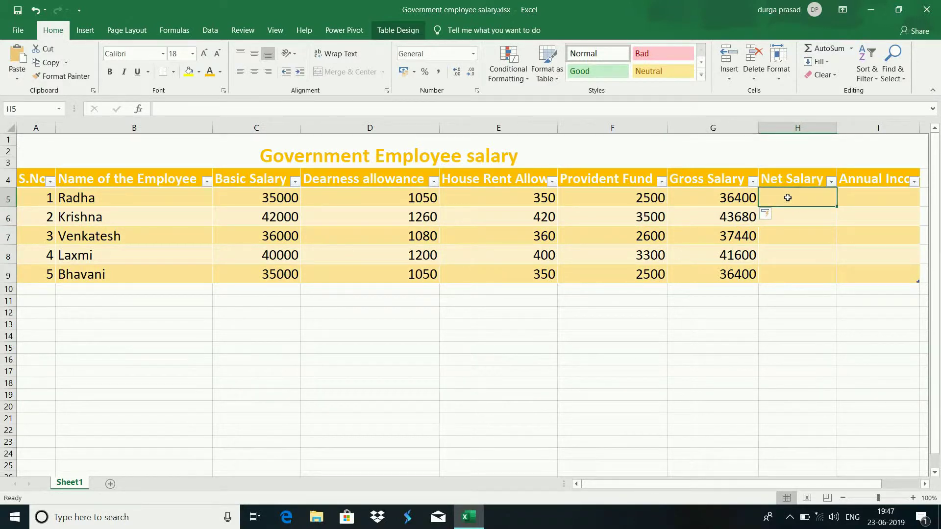
text(=()
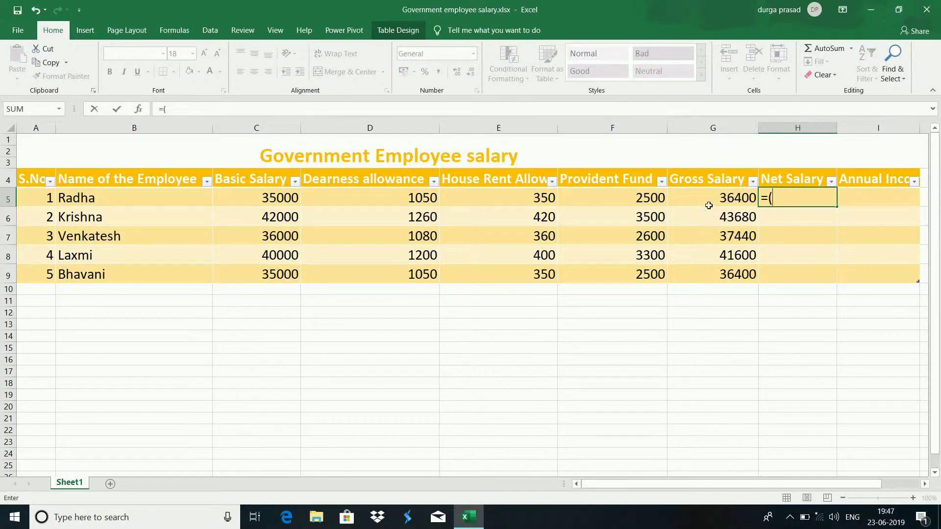
text(g)
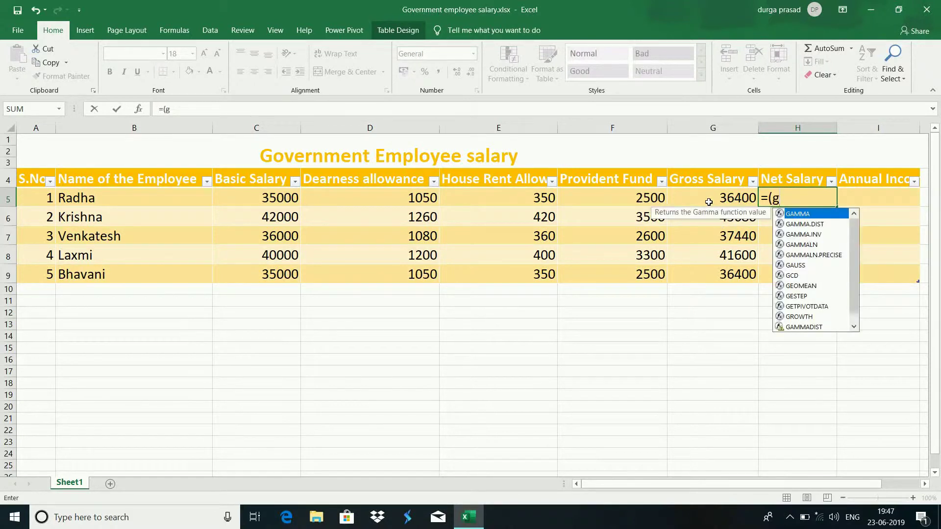
text(5-)
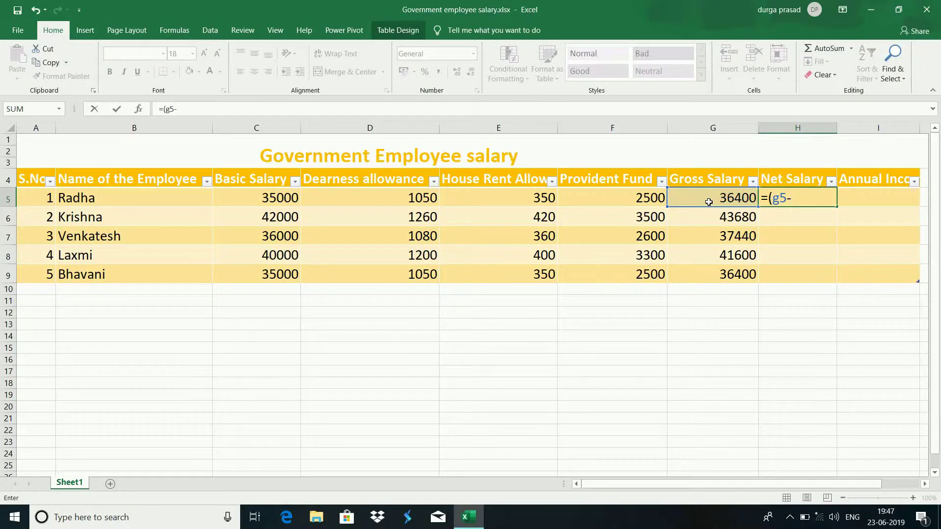
text(f)
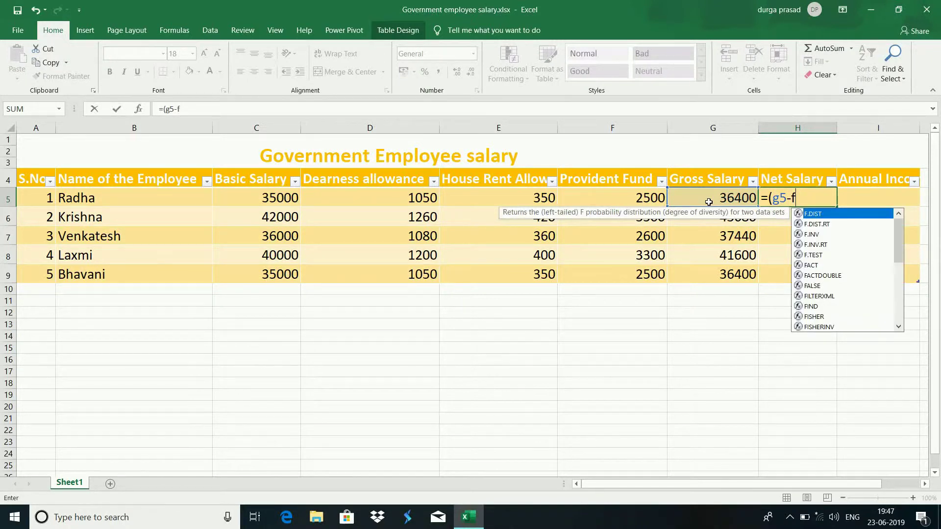
text(5)
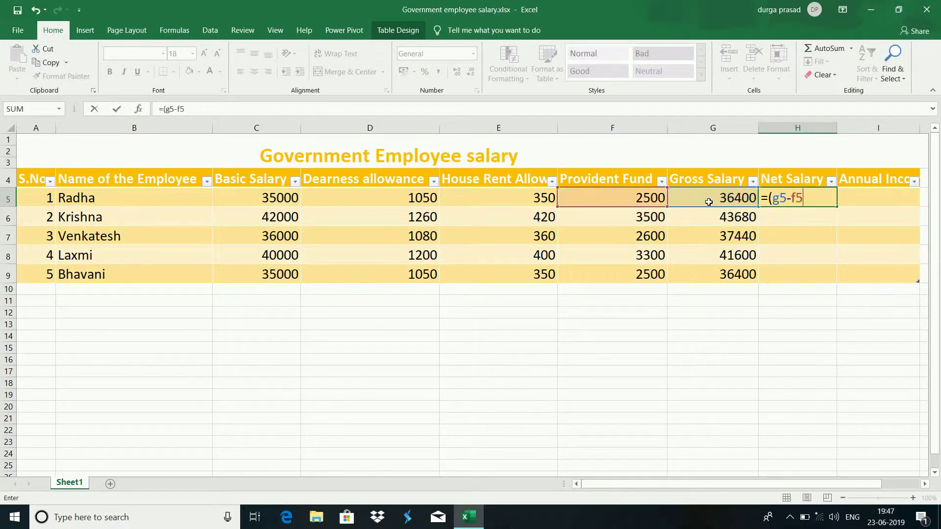
text())
key(Return)
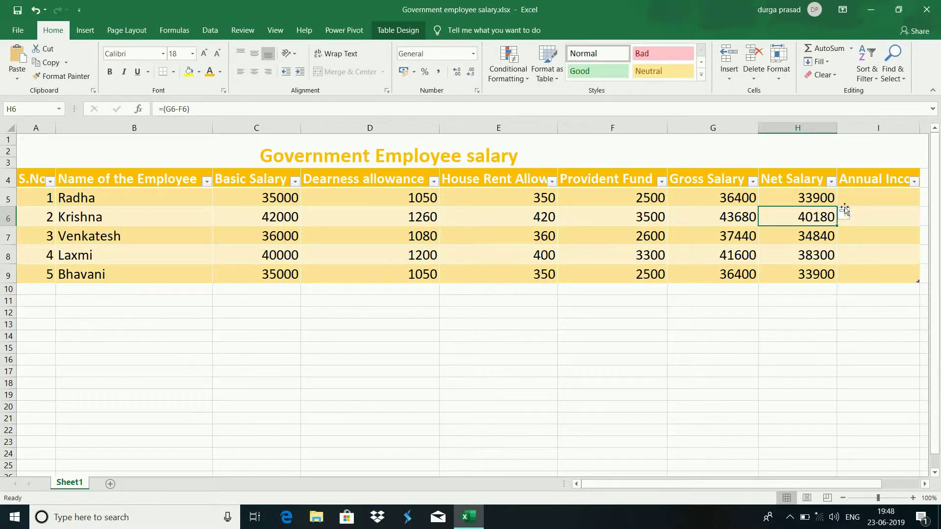
- Calculate the Annual Income as twelve times the Net Salary by entering =product(h5*12) in I5
click(866, 197)
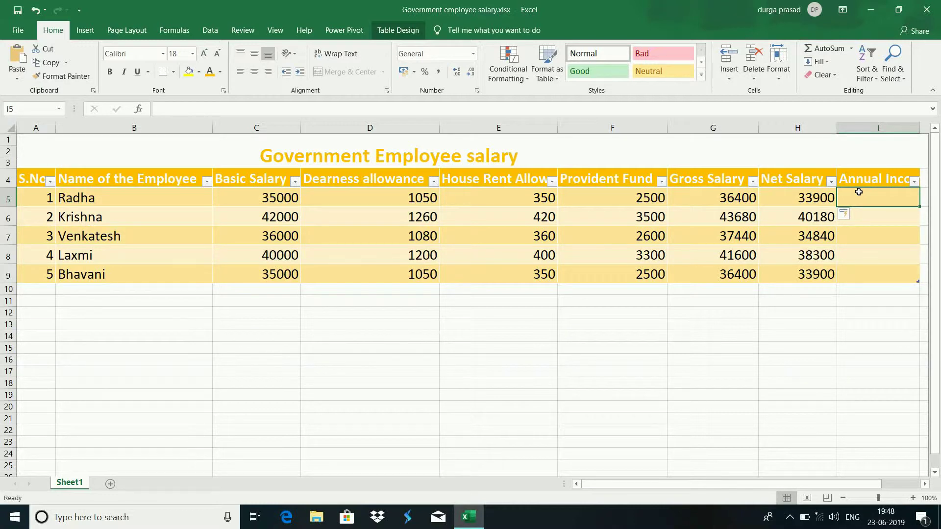
text(=)
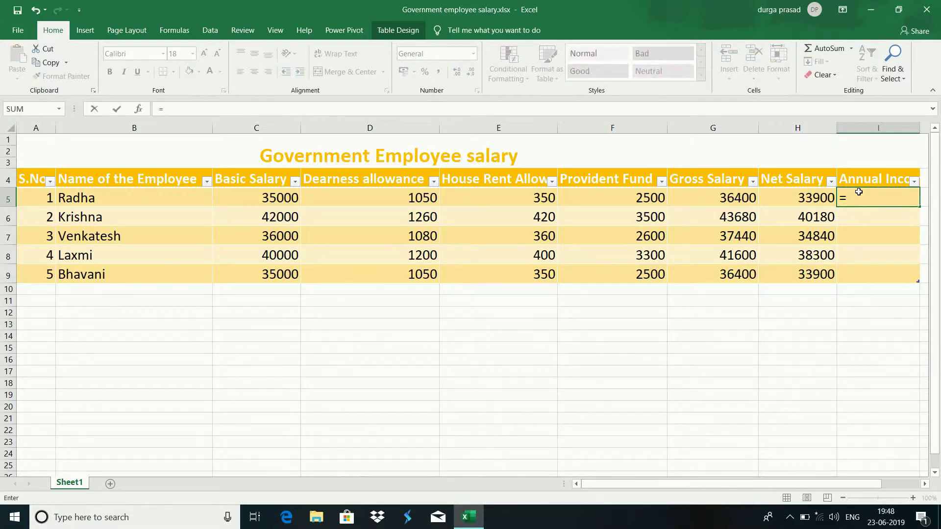
text(prod)
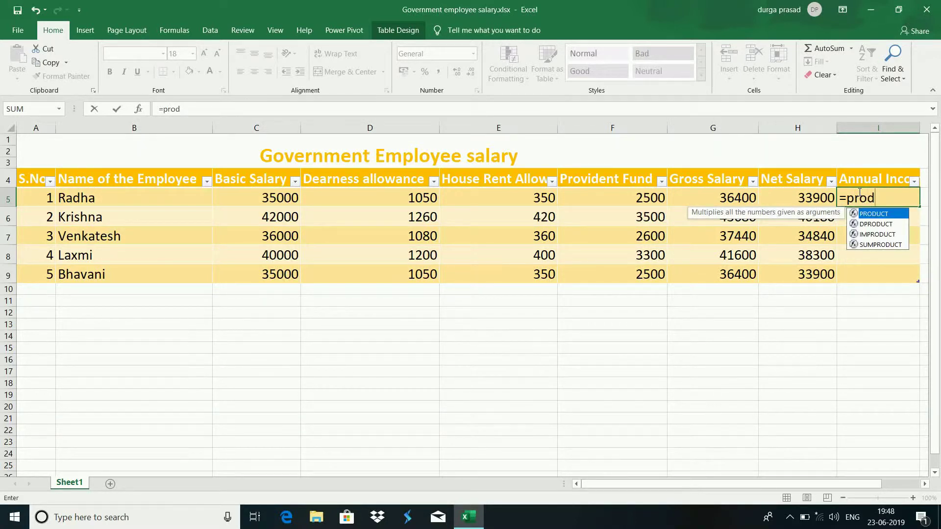
text(uct()
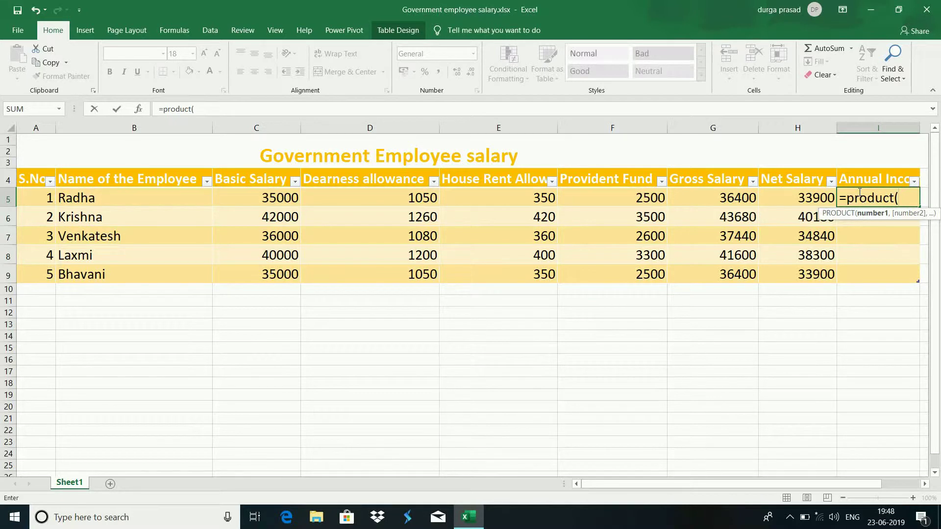
text(h5)
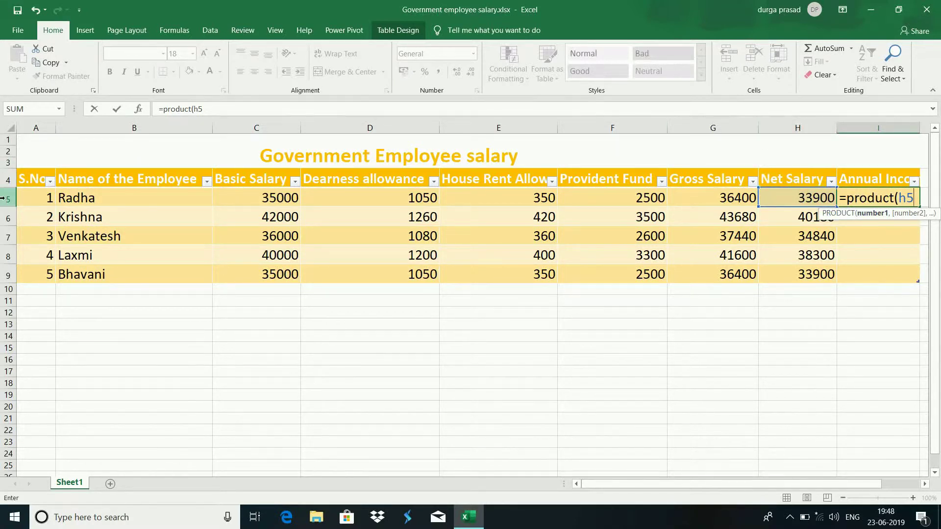
text(*)
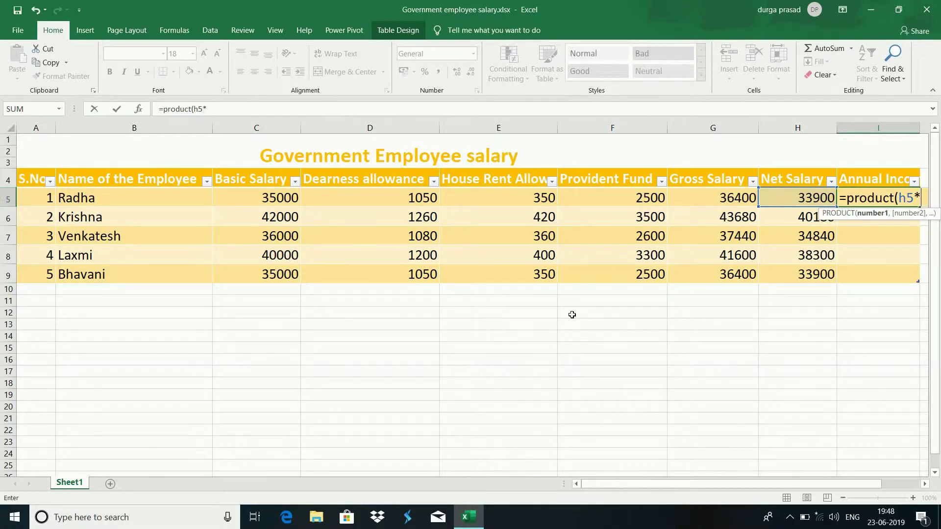
text(1)
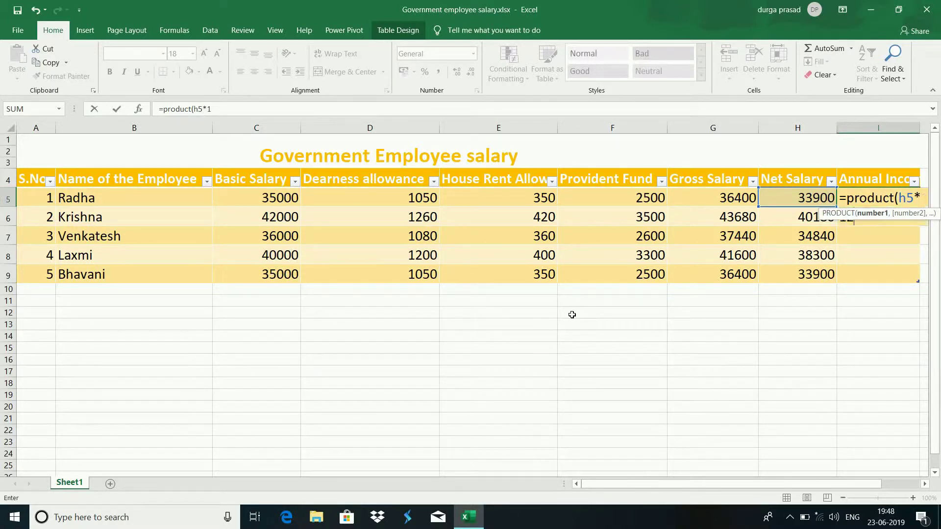
text(2)
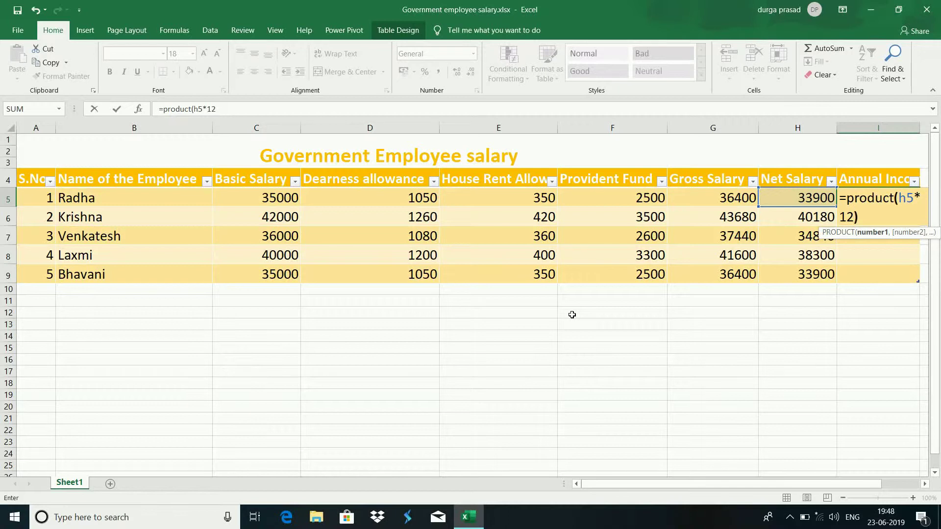
text())
key(Return)
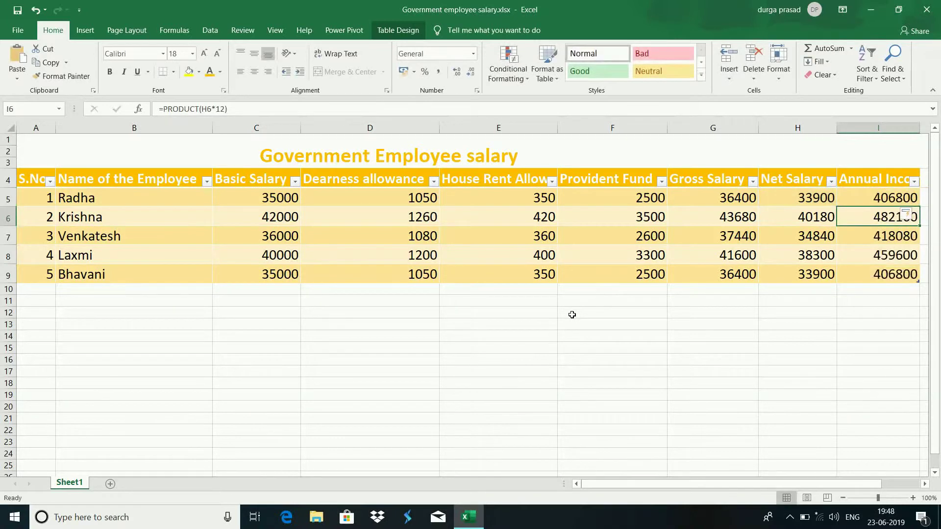
- Check the Annual Income formula of each employee in cells I5 to I9
click(865, 198)
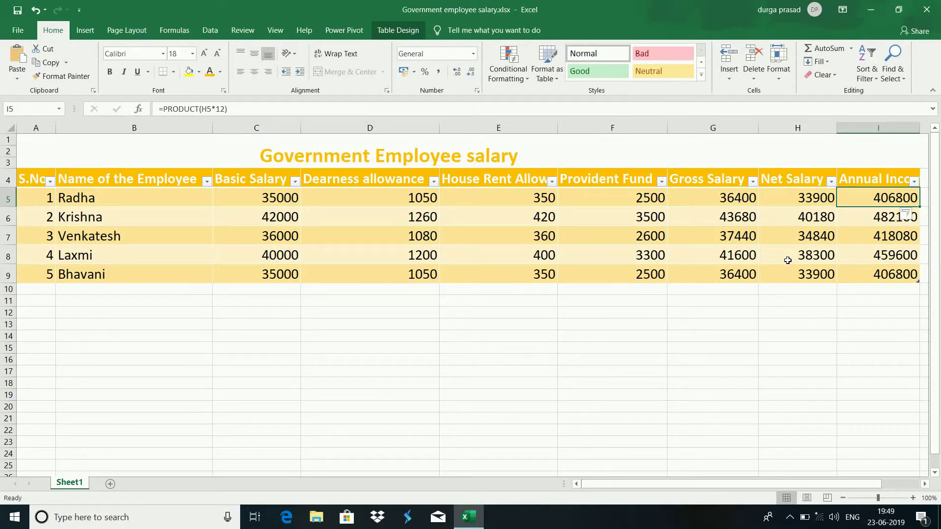
click(882, 219)
click(874, 235)
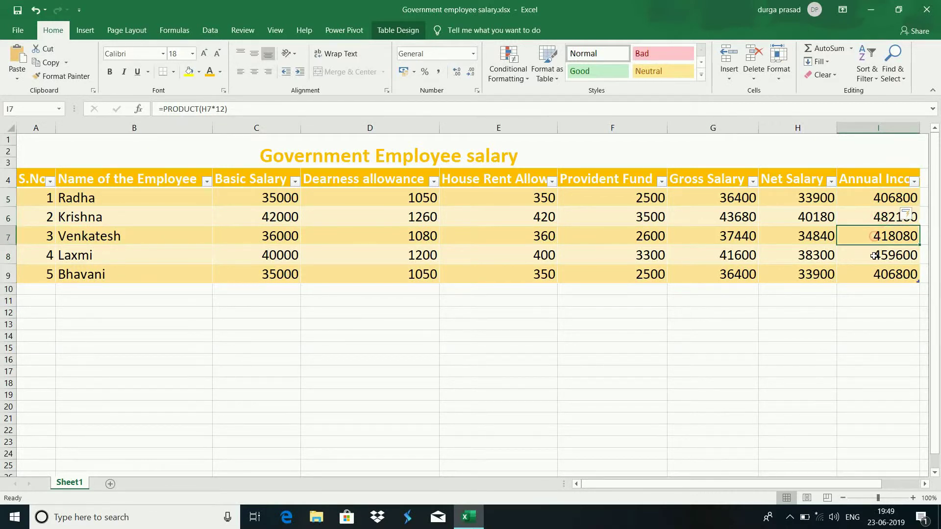
click(874, 256)
click(873, 275)
click(848, 317)
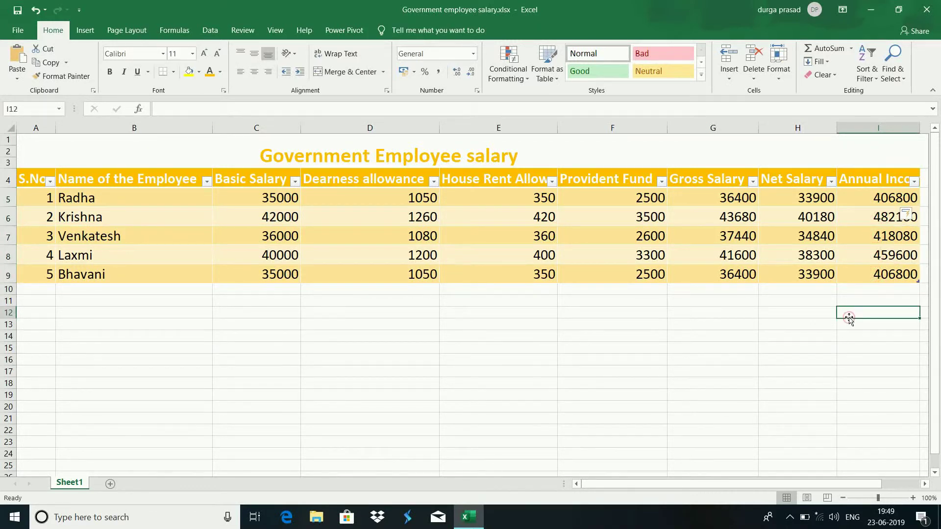